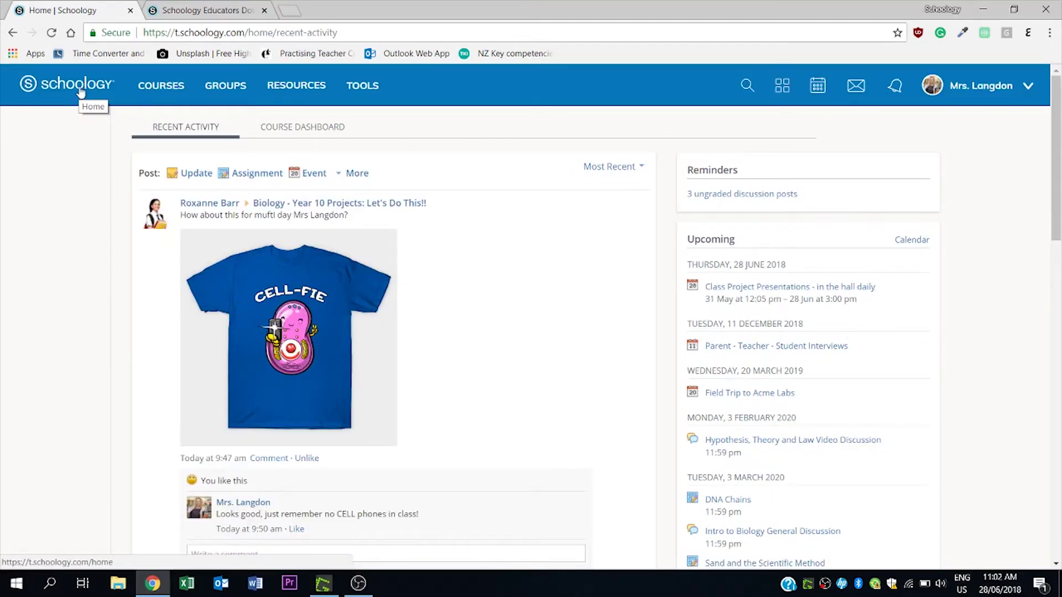
- Look through the full list of current courses and open the personal resources library
{"action": "left_click", "coordinate": [144, 87]}
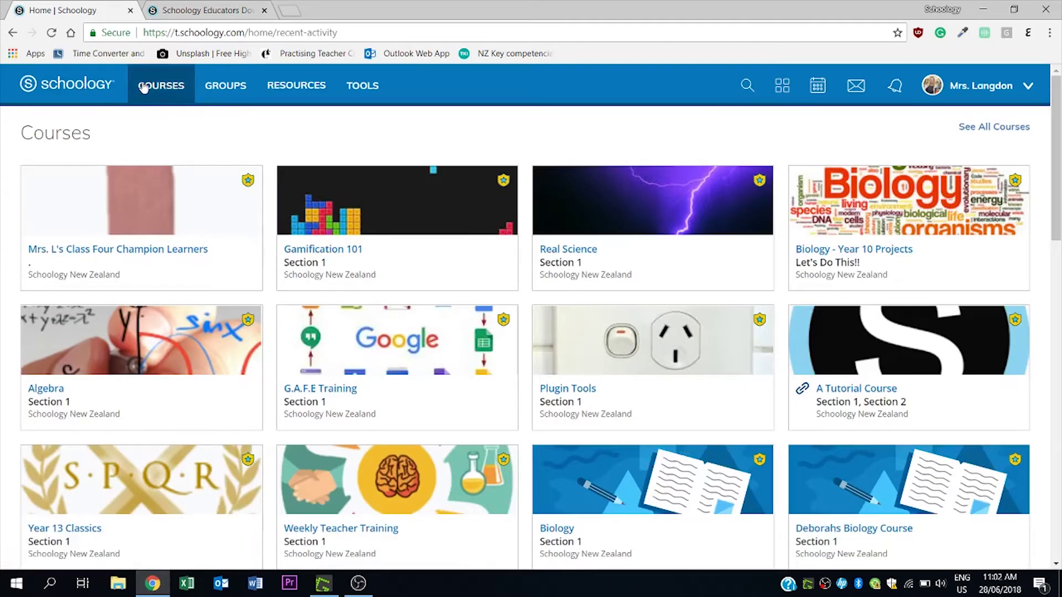
{"action": "left_click", "coordinate": [225, 93]}
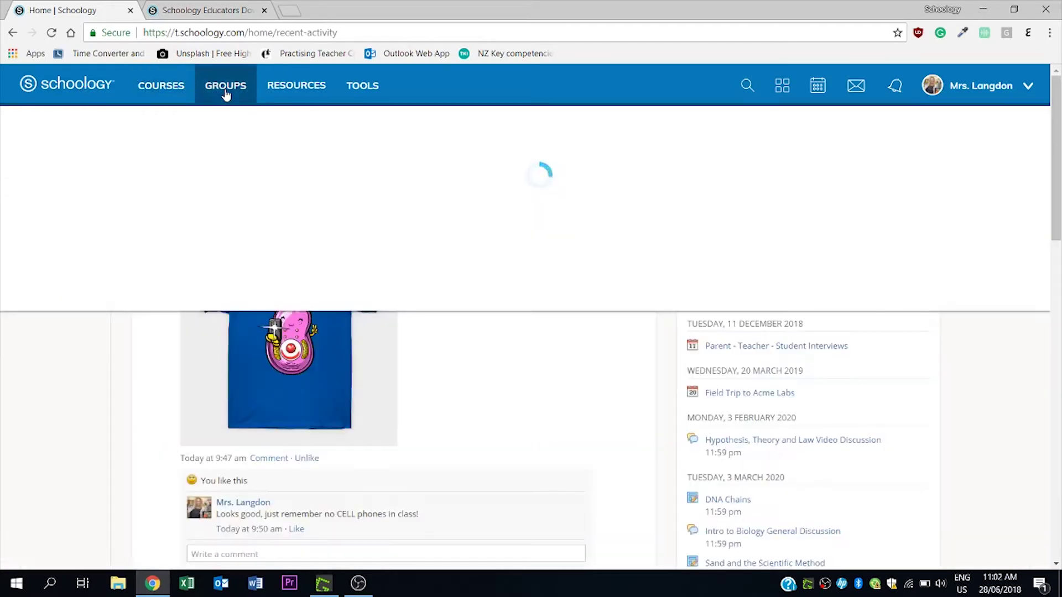
{"action": "left_click", "coordinate": [162, 89]}
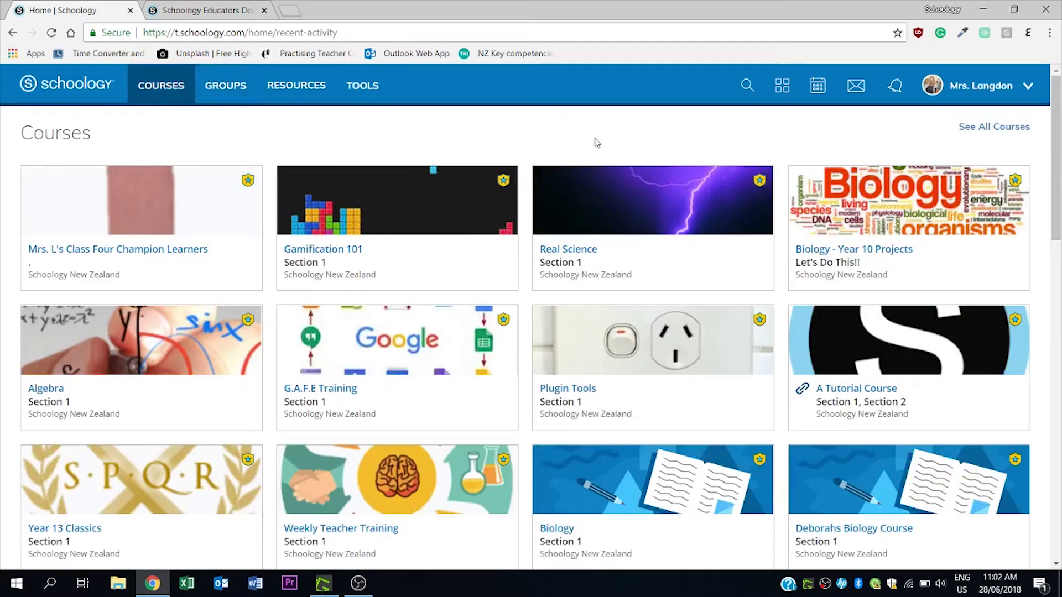
{"action": "left_click", "coordinate": [970, 129]}
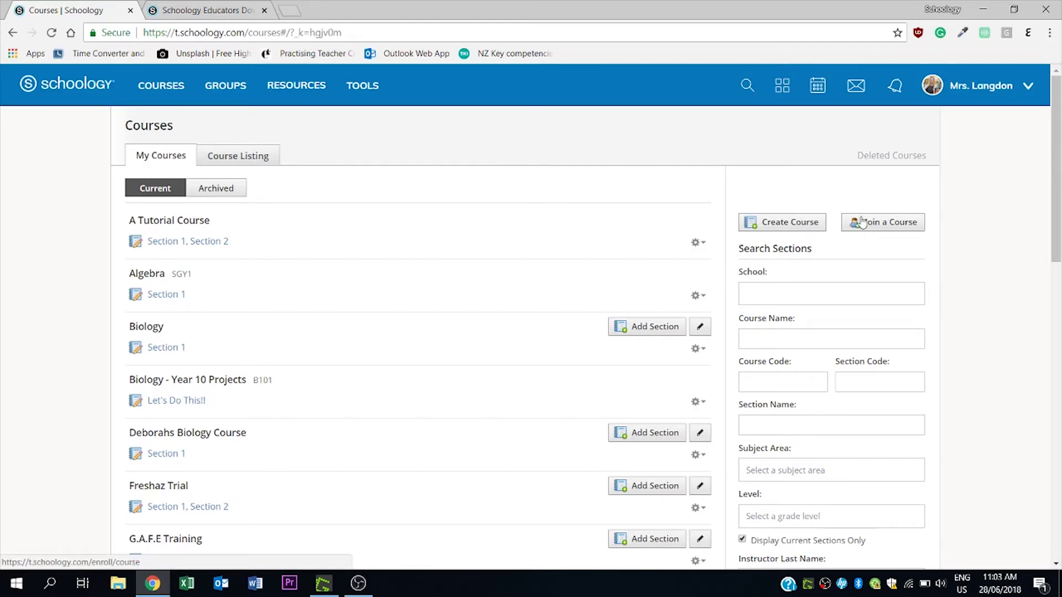
{"action": "scroll", "coordinate": [862, 222], "scroll_direction": "down", "scroll_amount": 3}
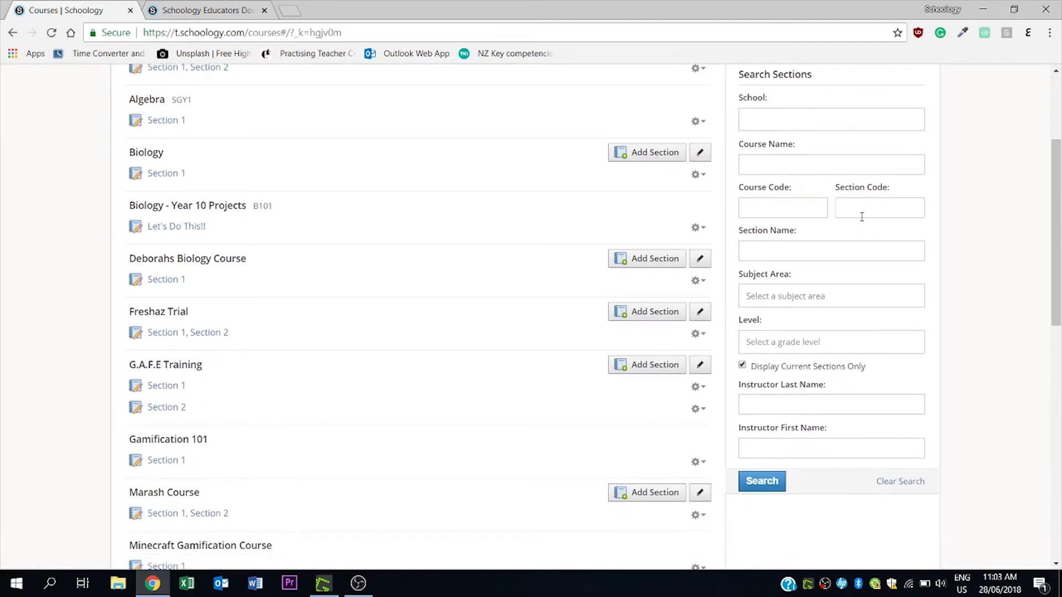
{"action": "scroll", "coordinate": [861, 216], "scroll_direction": "up", "scroll_amount": 3}
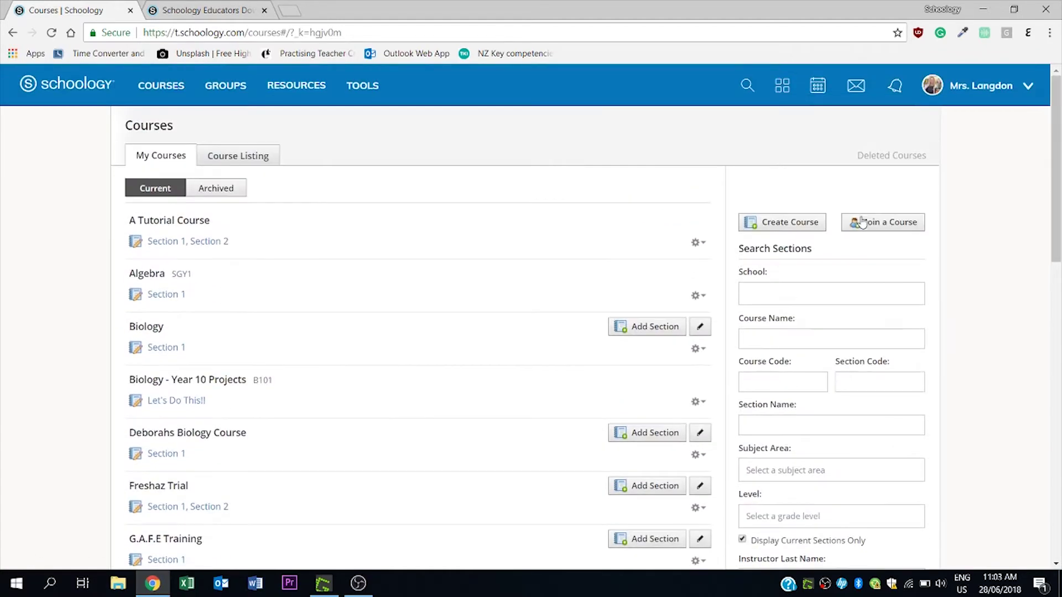
{"action": "left_click", "coordinate": [749, 88]}
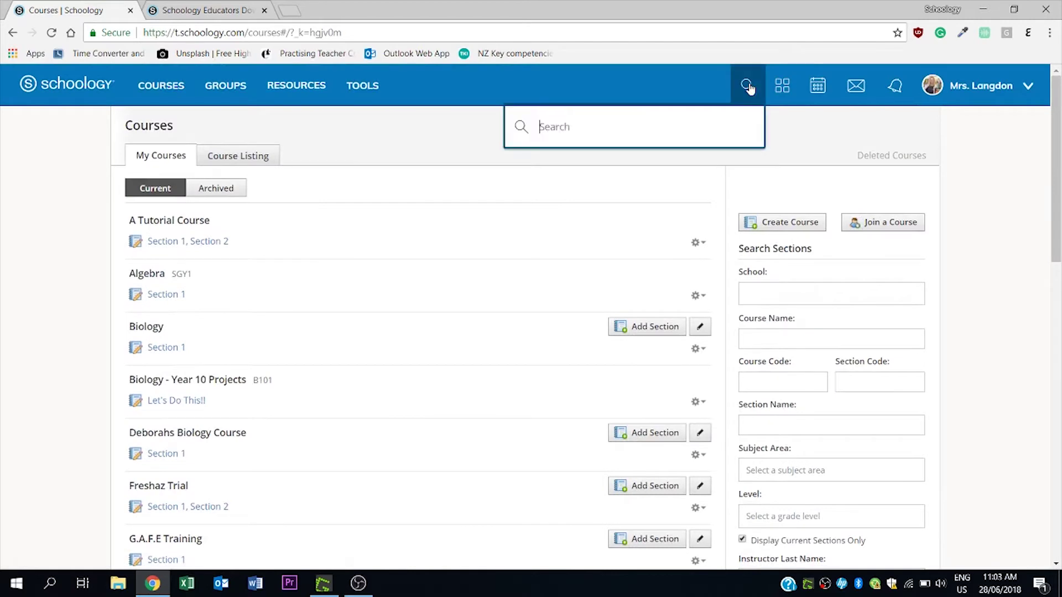
{"action": "left_click", "coordinate": [286, 85]}
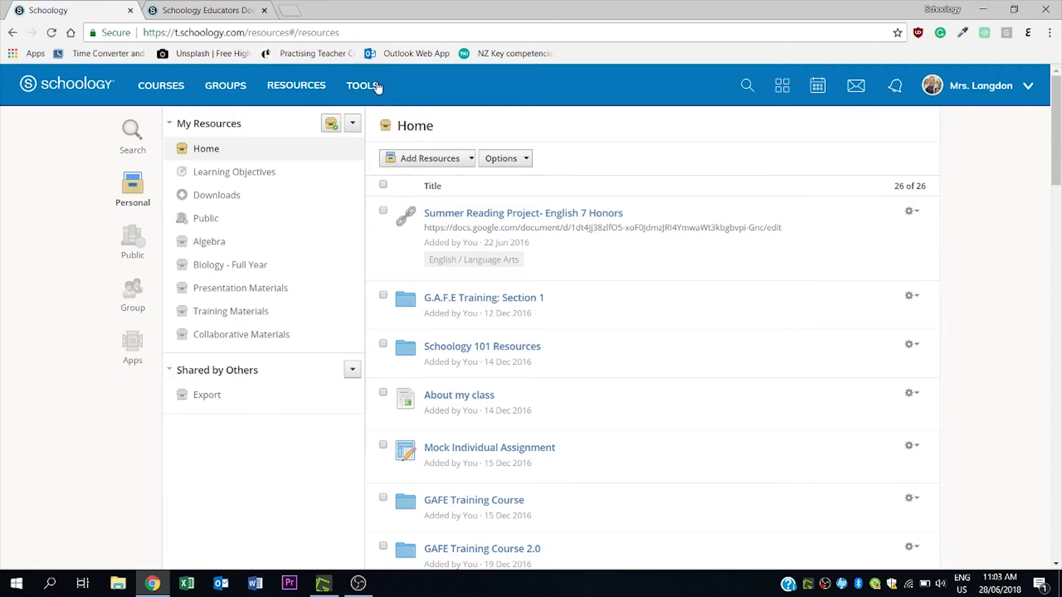
- Open the Advisor Dashboard, search for a student by last name and display the first matching student's summary
{"action": "left_click", "coordinate": [376, 86]}
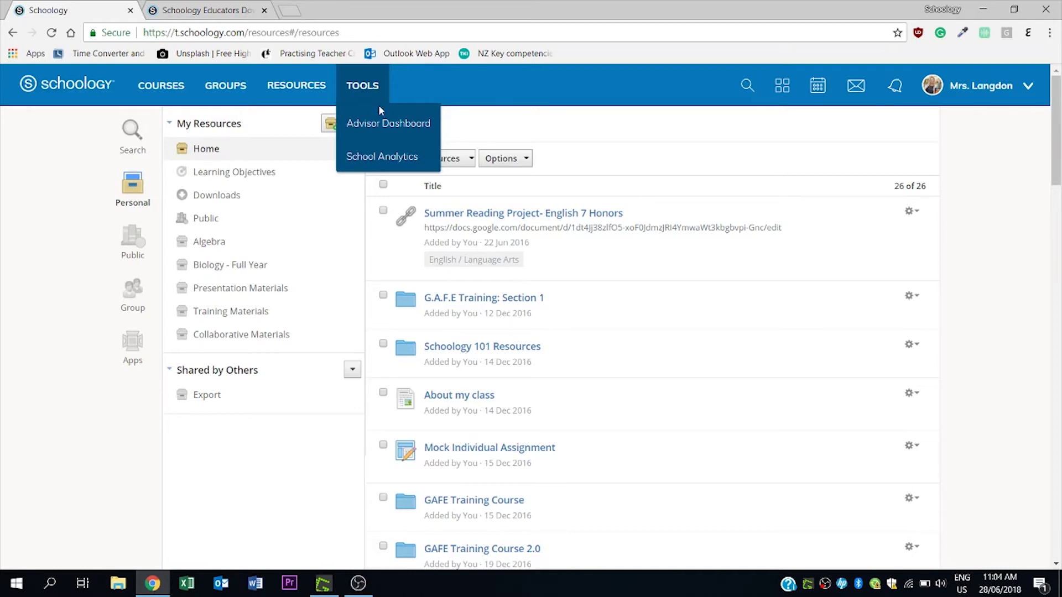
{"action": "left_click", "coordinate": [378, 122]}
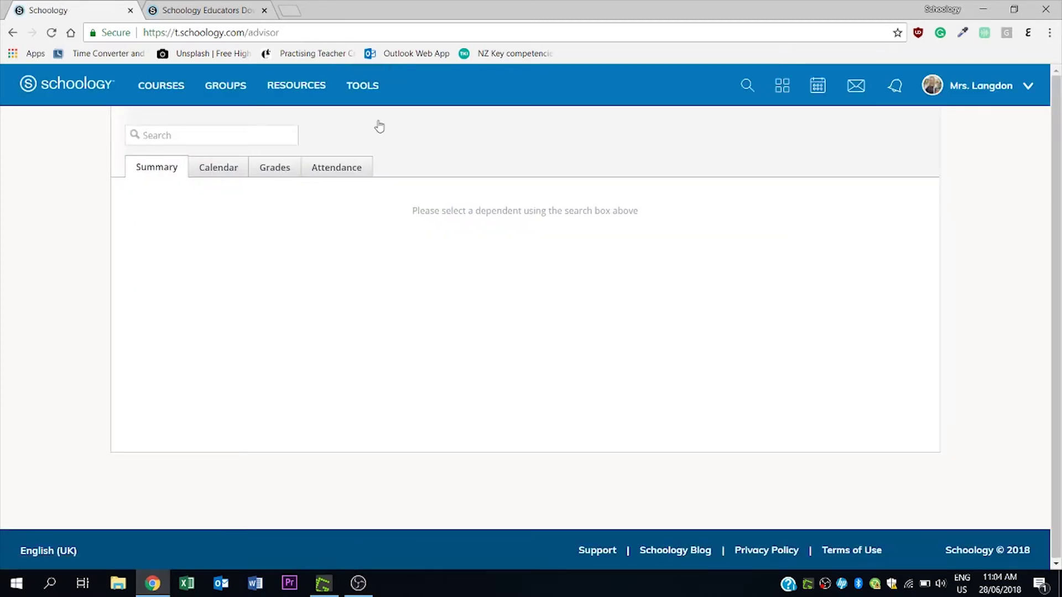
{"action": "left_click", "coordinate": [225, 139]}
{"action": "type", "text": "barr"}
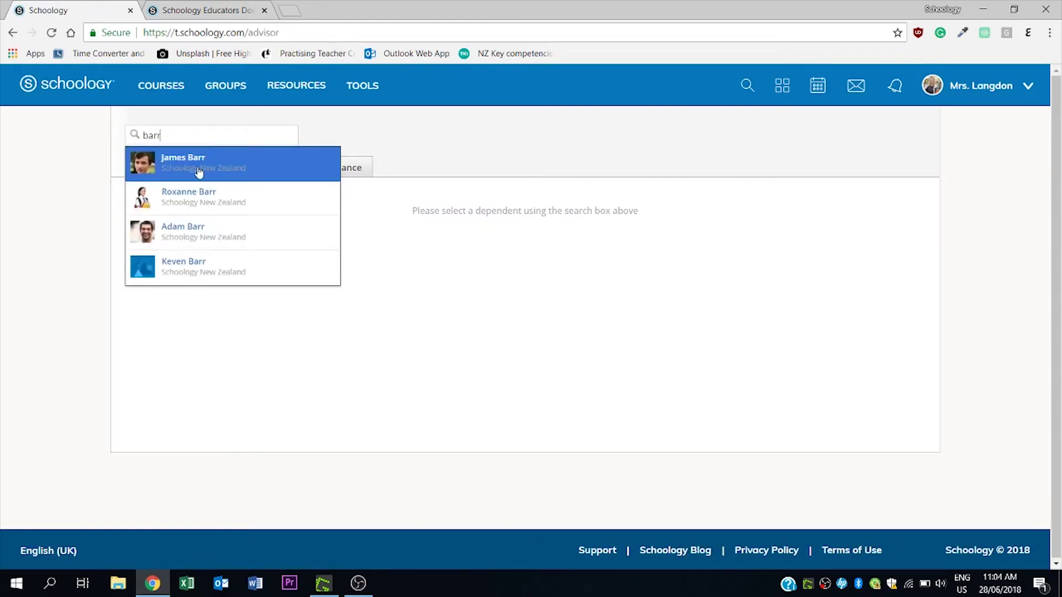
{"action": "left_click", "coordinate": [200, 173]}
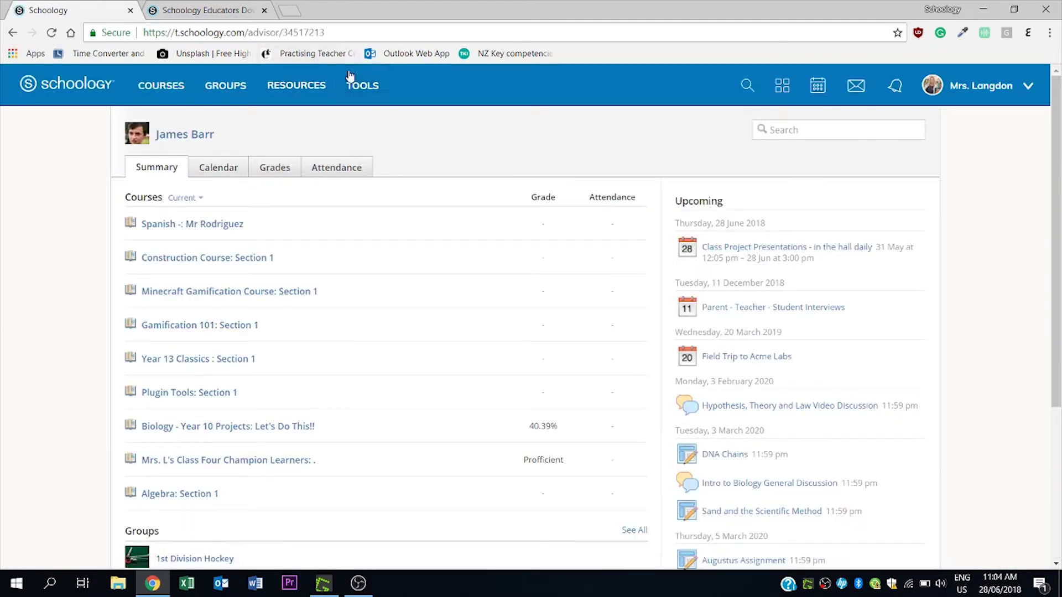
- Open the App Center to view the available apps
{"action": "left_click", "coordinate": [359, 87]}
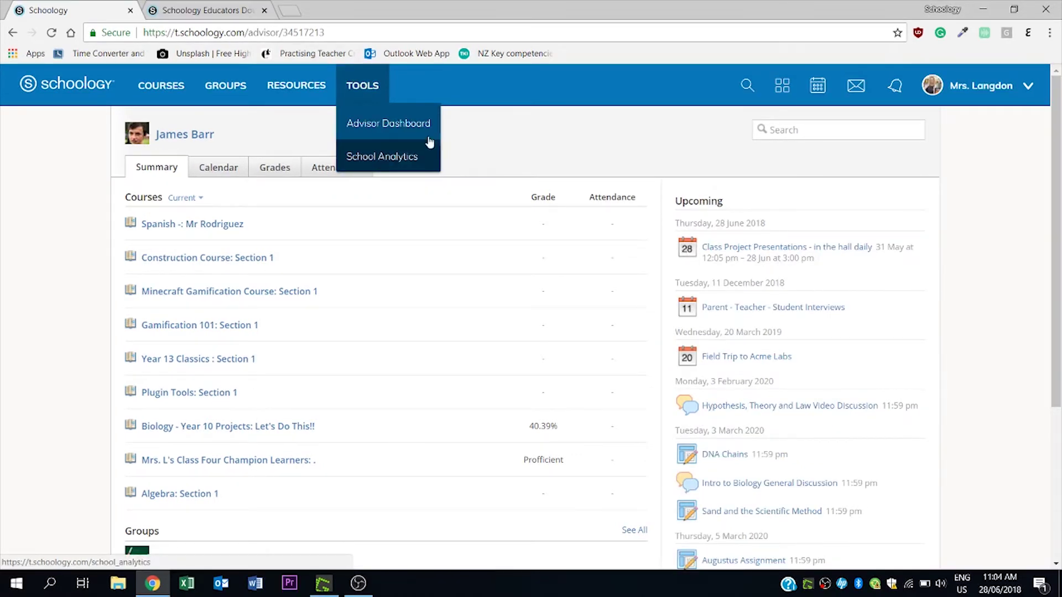
{"action": "left_click", "coordinate": [746, 88]}
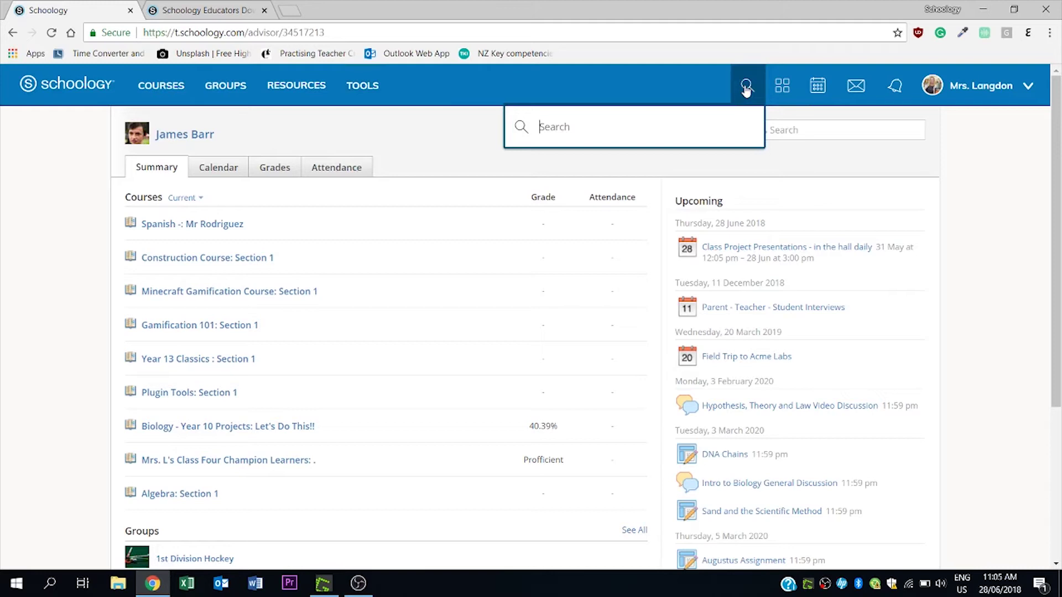
{"action": "left_click", "coordinate": [788, 94]}
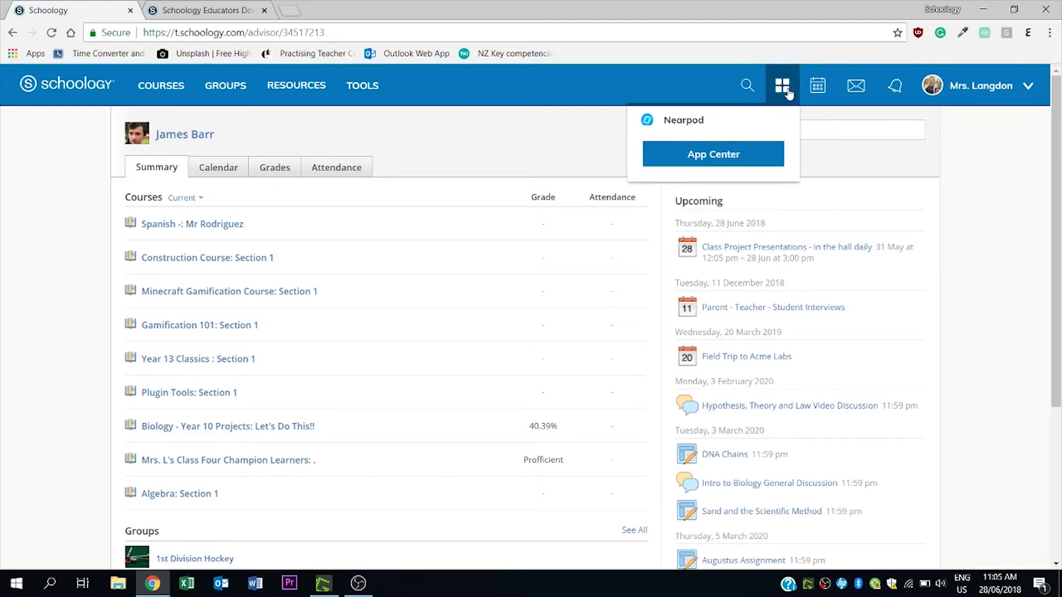
{"action": "left_click", "coordinate": [724, 156]}
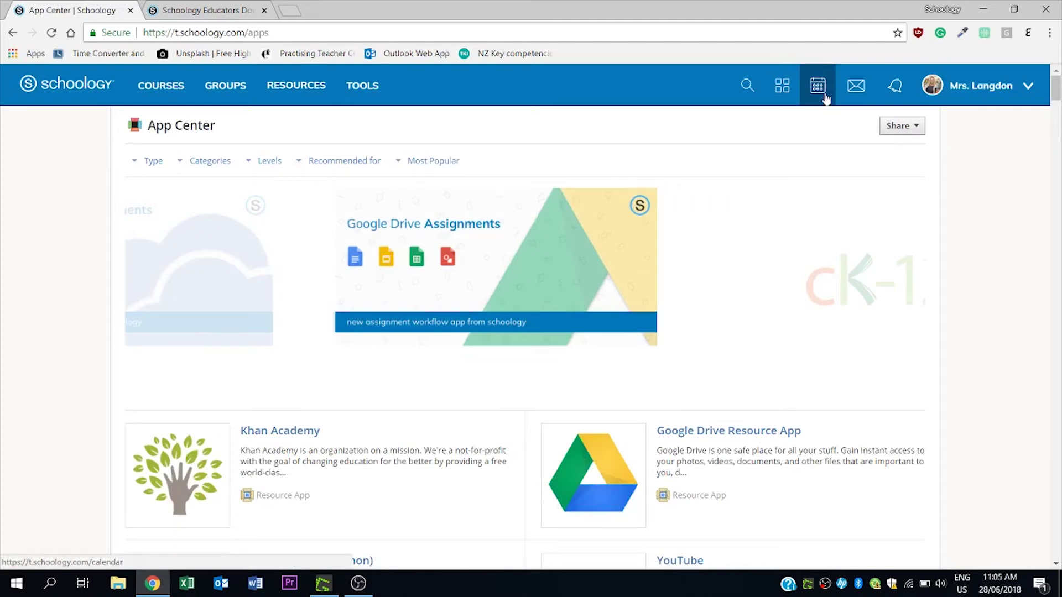
- View the recent messages, and check the account's notifications and requests
{"action": "left_click", "coordinate": [852, 98]}
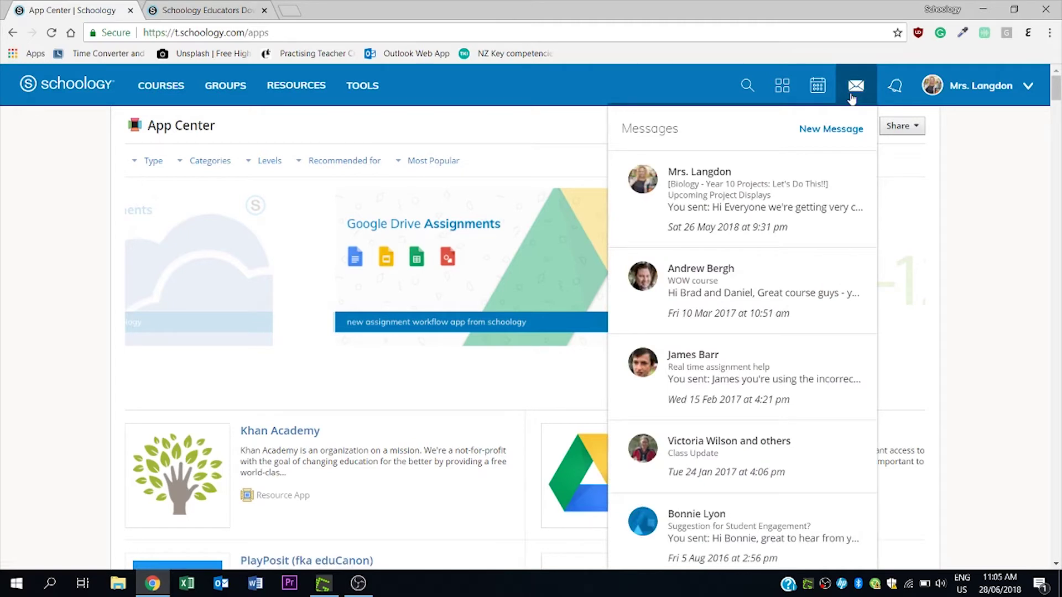
{"action": "left_click", "coordinate": [894, 97]}
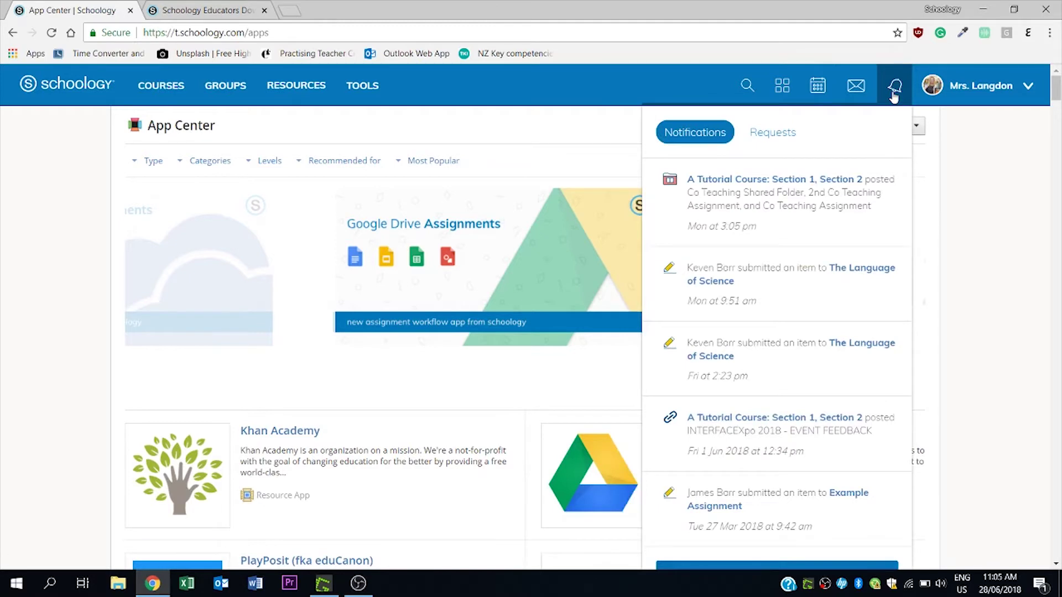
{"action": "left_click", "coordinate": [790, 136]}
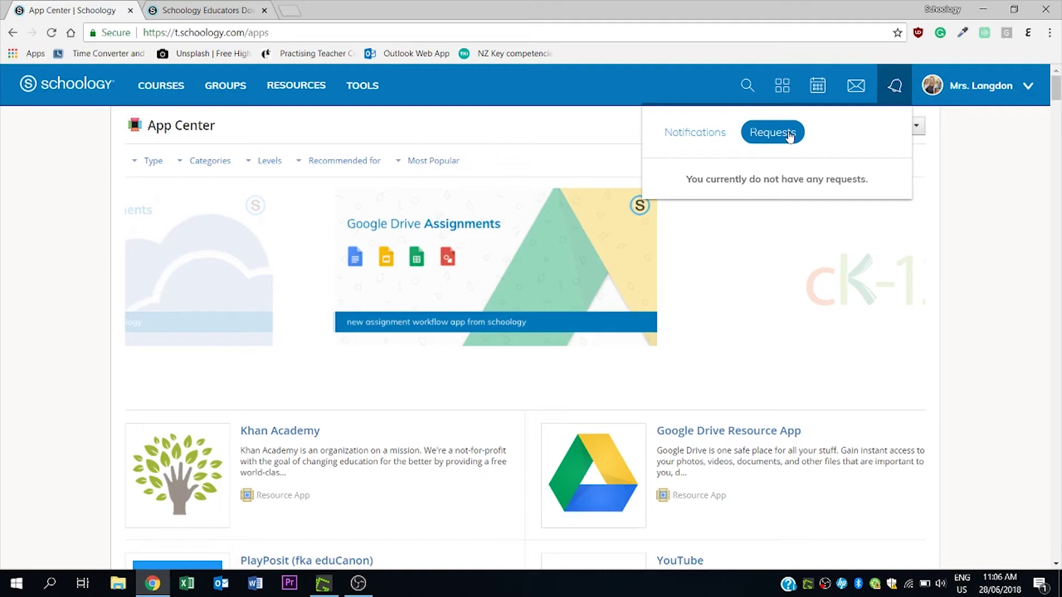
- View the account settings page and look through the posts on the blog subscriptions page
{"action": "left_click", "coordinate": [959, 101]}
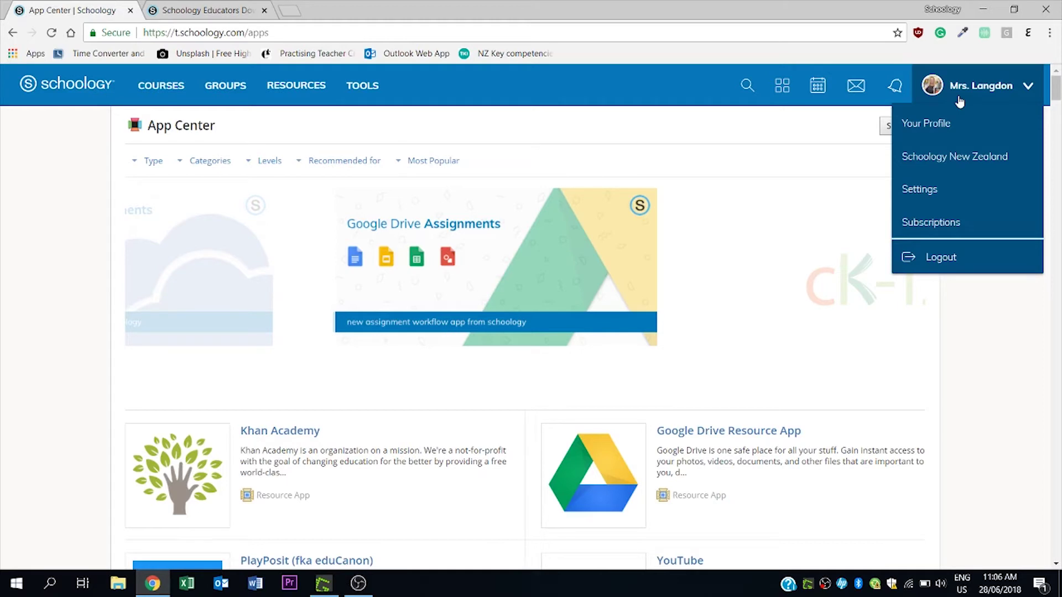
{"action": "left_click", "coordinate": [961, 185]}
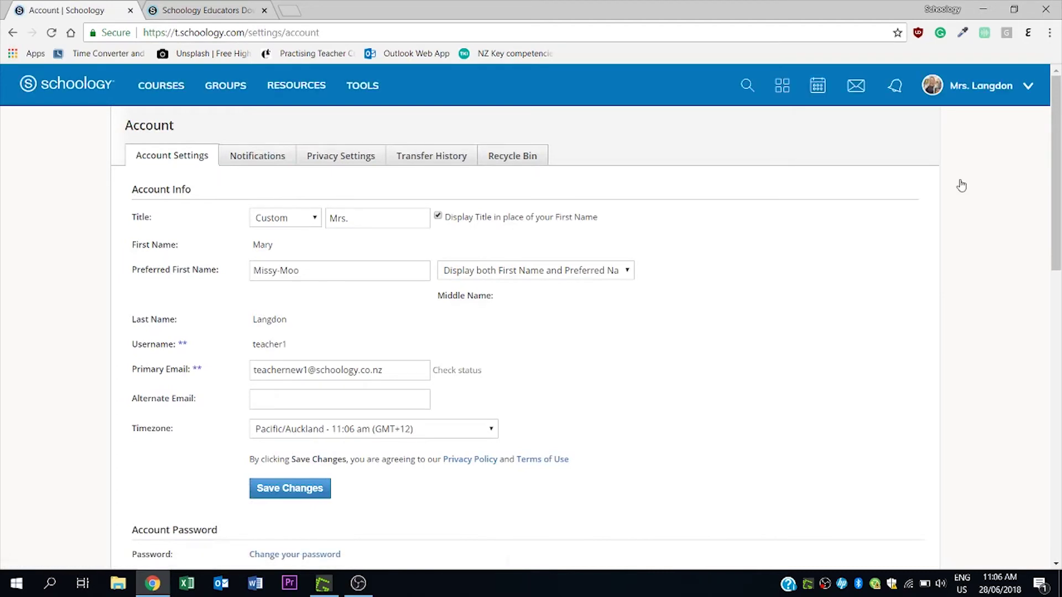
{"action": "left_click", "coordinate": [979, 94]}
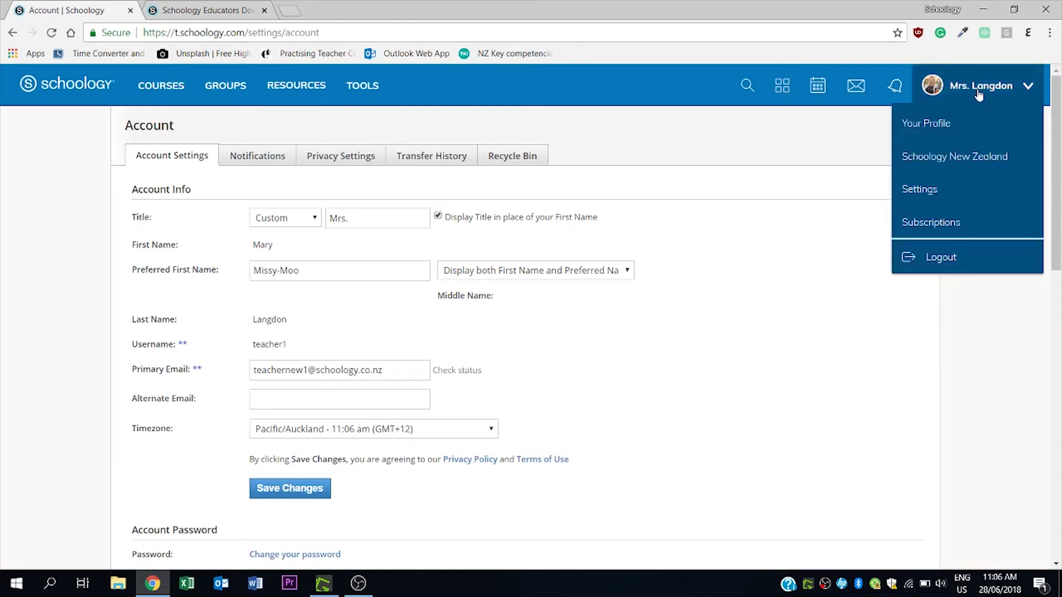
{"action": "left_click", "coordinate": [943, 220]}
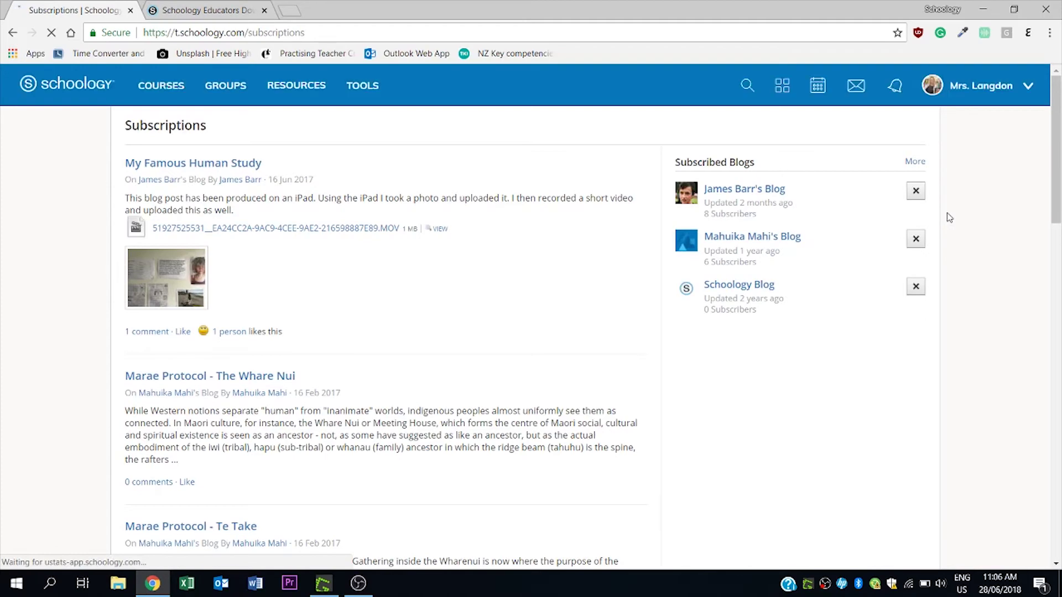
{"action": "scroll", "coordinate": [948, 218], "scroll_direction": "down", "scroll_amount": 20}
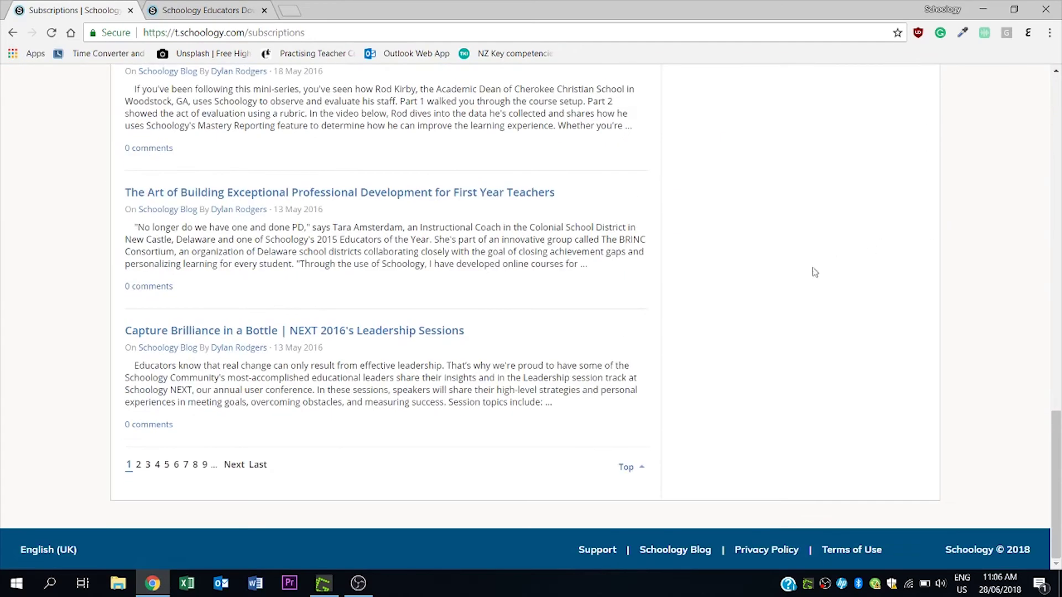
- Open the support Help Center, search for "rubrics" and read the Guide to Using Rubrics article
{"action": "left_click", "coordinate": [595, 551]}
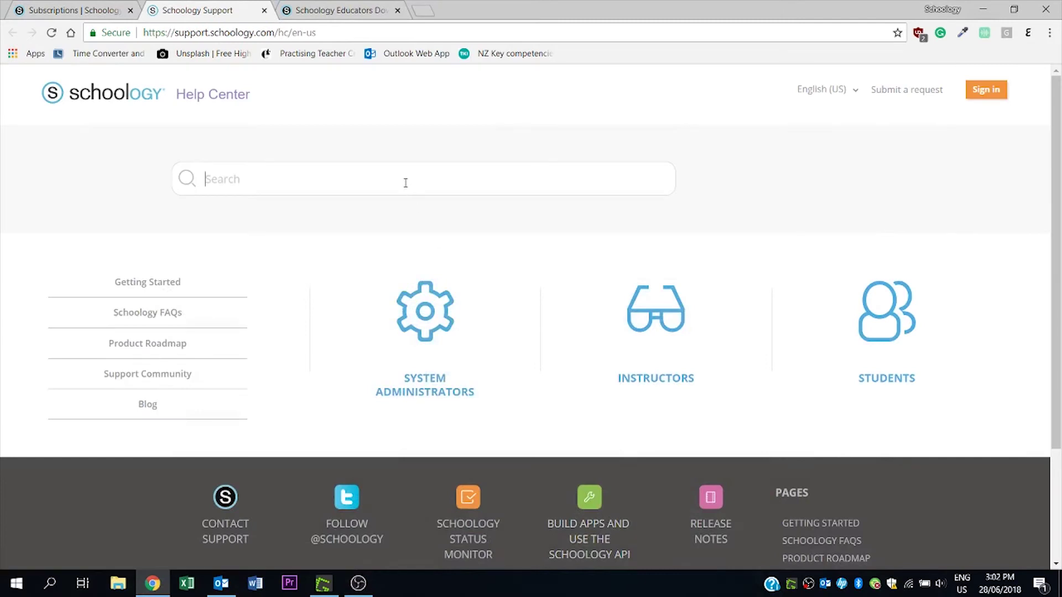
{"action": "type", "text": "rubrics"}
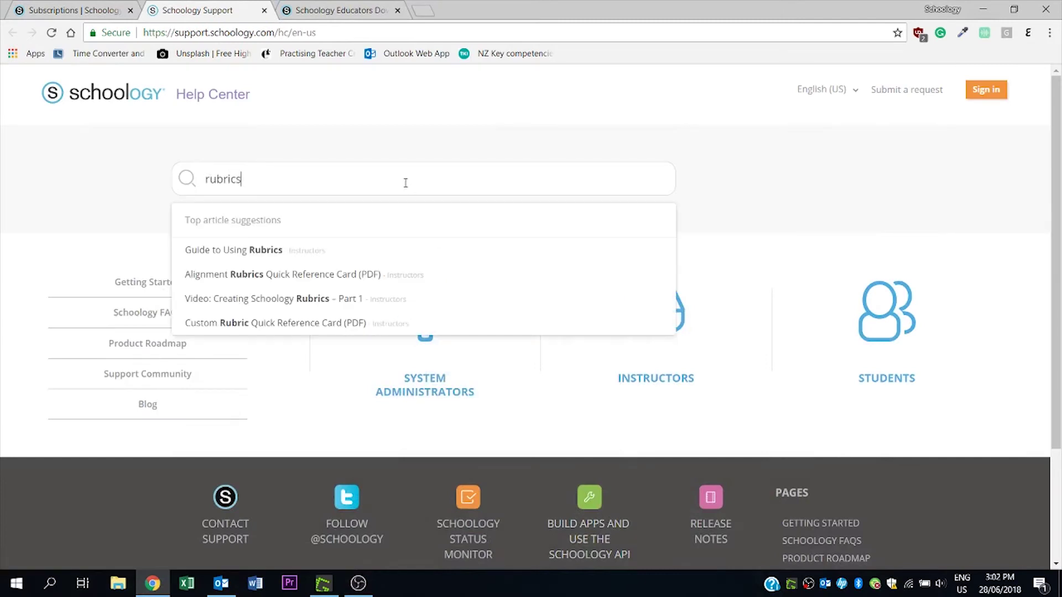
{"action": "left_click", "coordinate": [347, 252]}
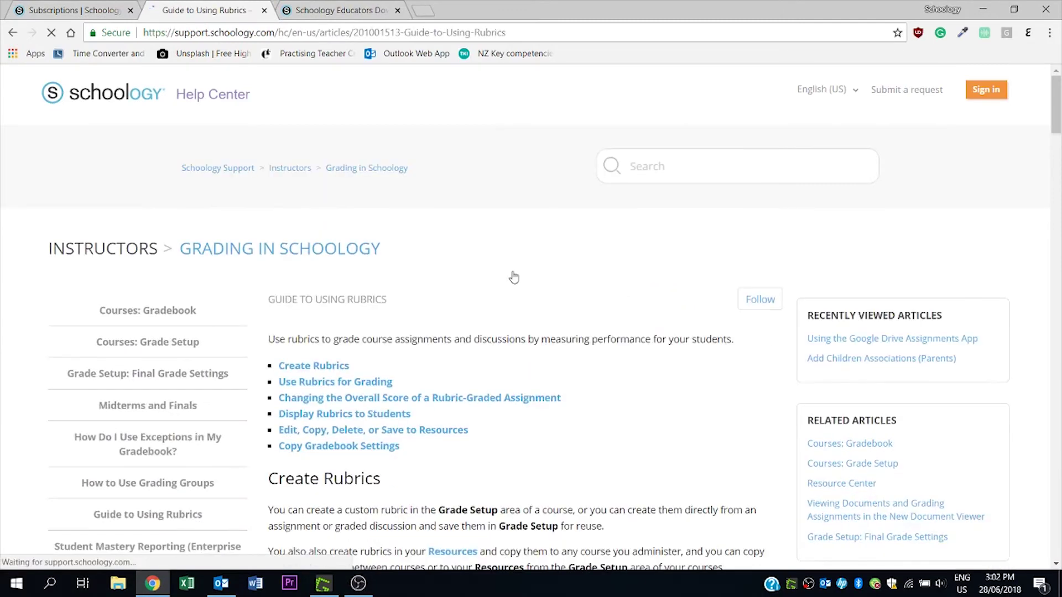
{"action": "scroll", "coordinate": [514, 276], "scroll_direction": "down", "scroll_amount": 4}
{"action": "scroll", "coordinate": [513, 276], "scroll_direction": "down", "scroll_amount": 10}
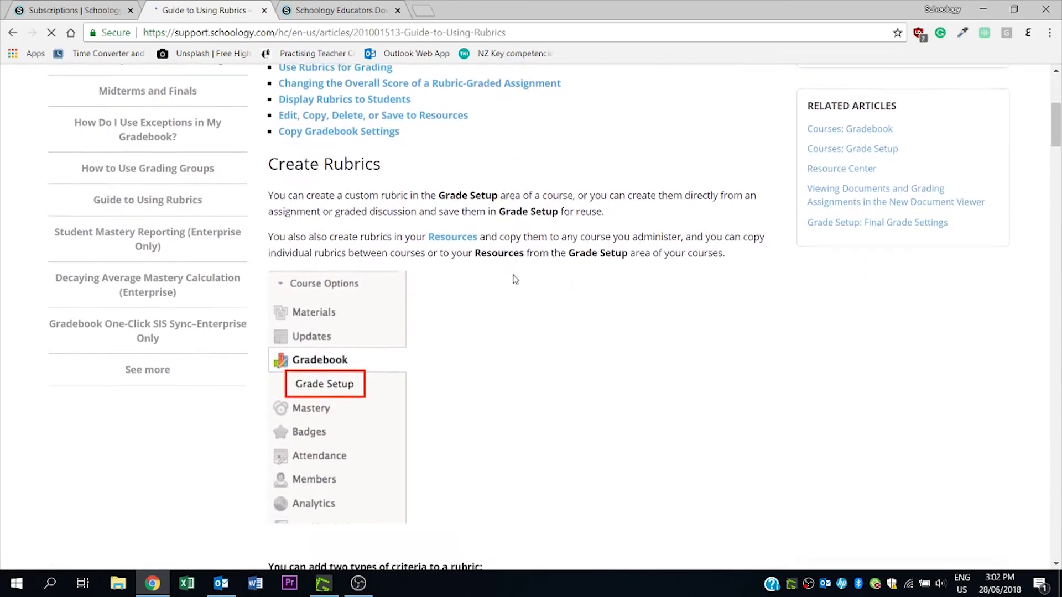
{"action": "scroll", "coordinate": [513, 285], "scroll_direction": "down", "scroll_amount": 5}
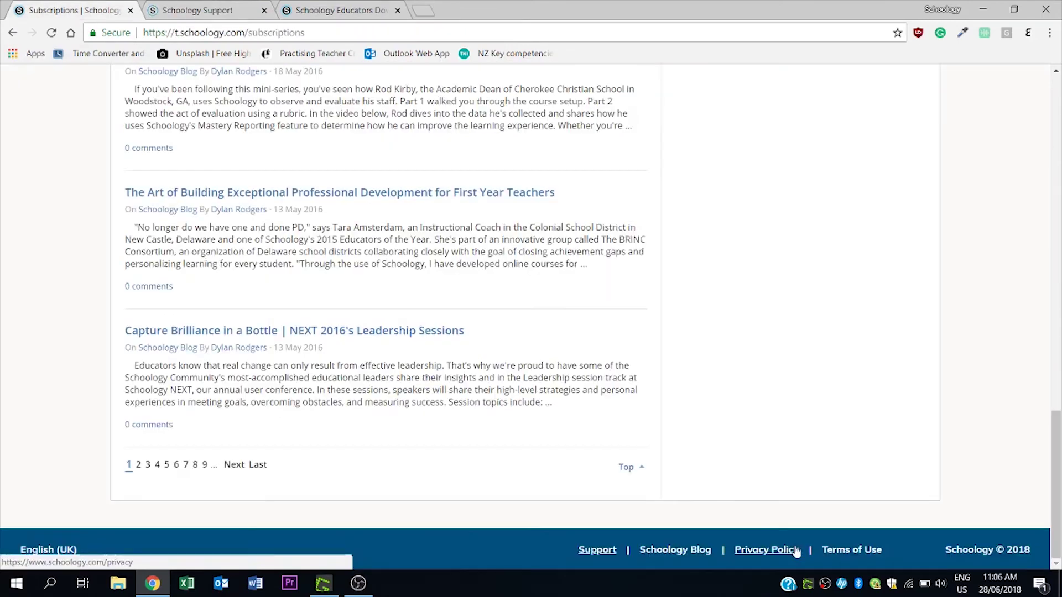
- Open the Schoology Blog from the subscriptions page and look through its articles
{"action": "left_click", "coordinate": [679, 551]}
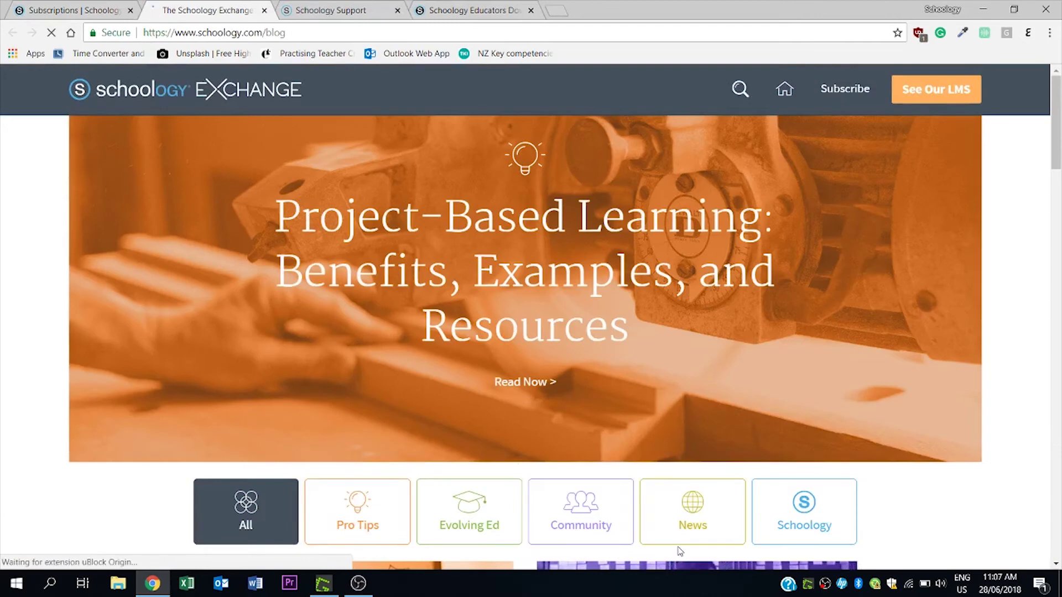
{"action": "scroll", "coordinate": [679, 550], "scroll_direction": "down", "scroll_amount": 7}
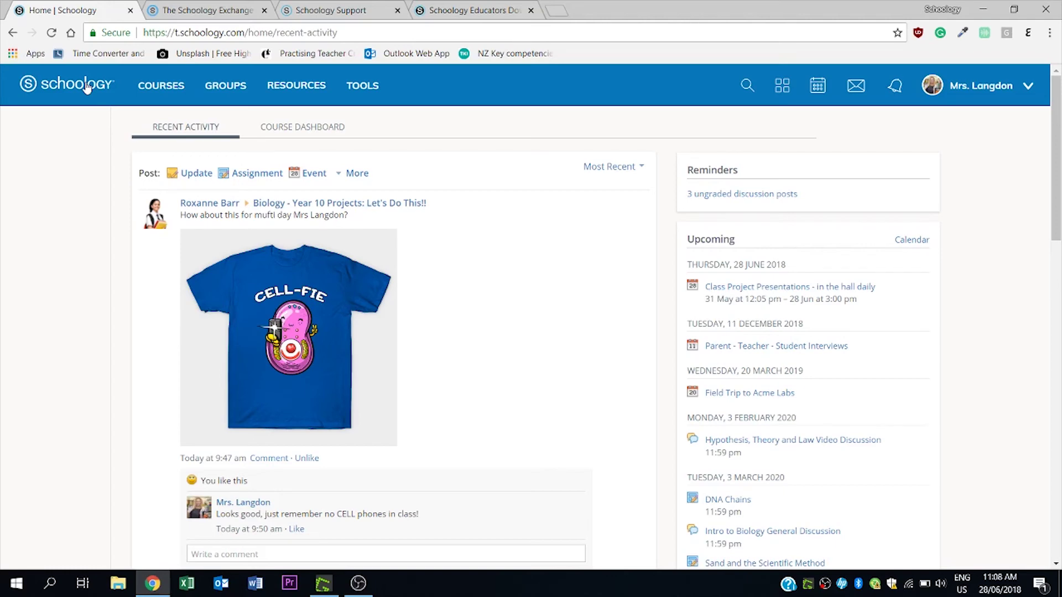
- Go to the Schoology Educators Down Under page, show all groups and open the form for joining a group by access code
{"action": "left_click", "coordinate": [482, 6]}
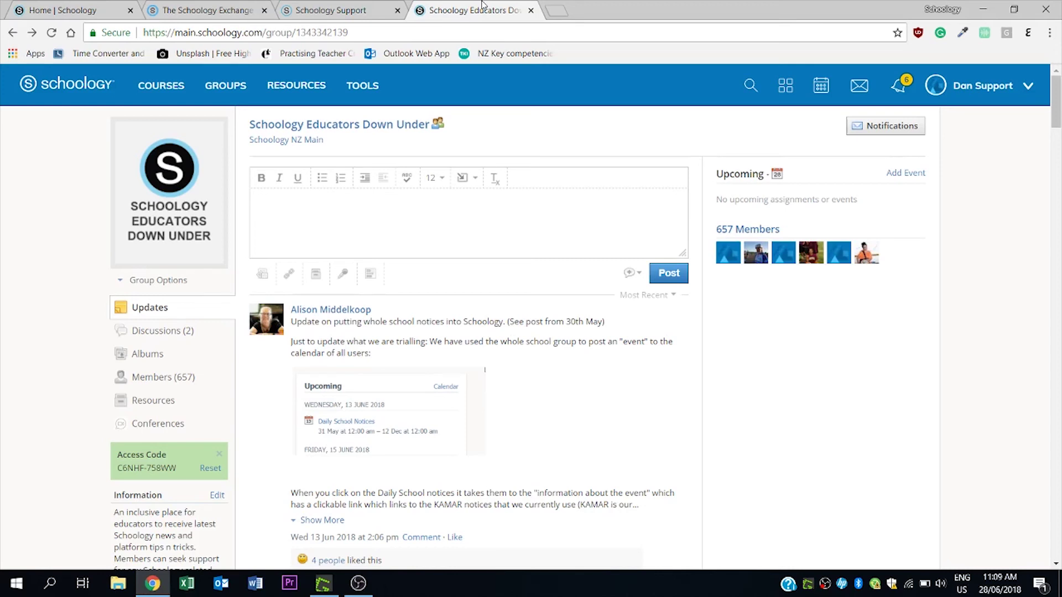
{"action": "left_click", "coordinate": [214, 91]}
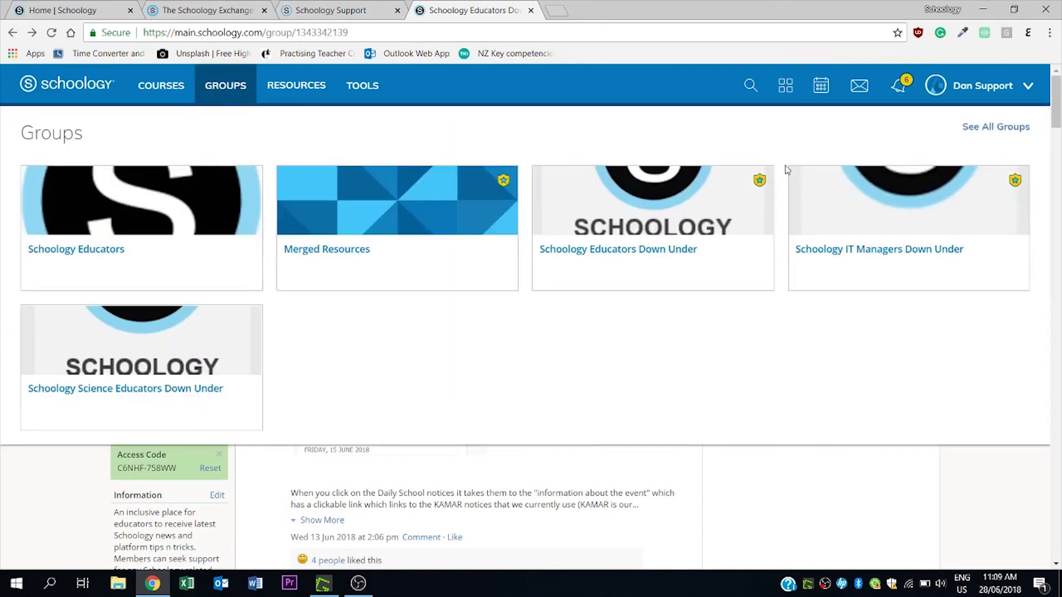
{"action": "left_click", "coordinate": [1016, 133]}
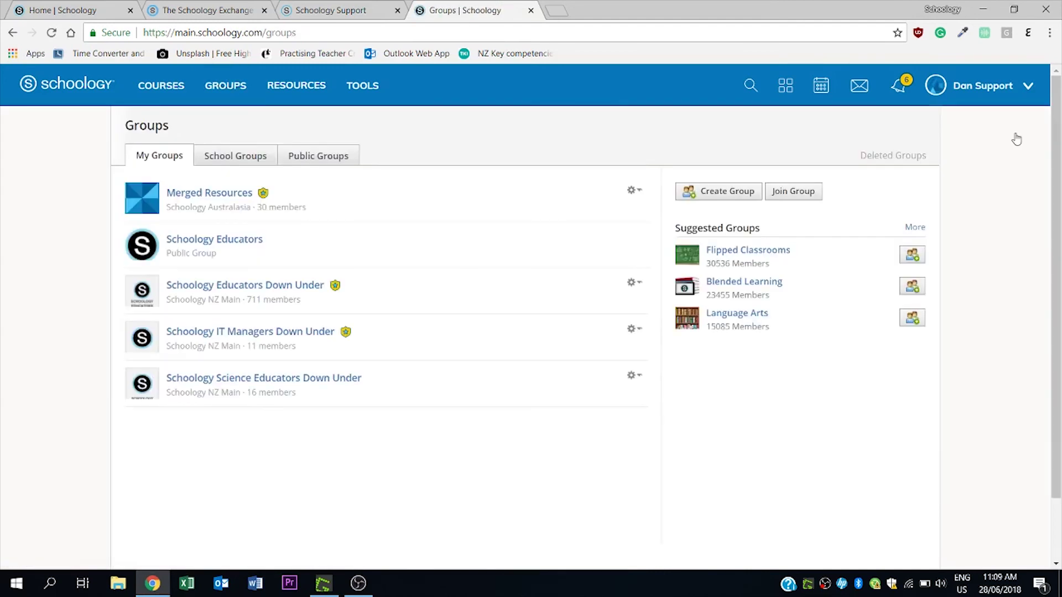
{"action": "left_click", "coordinate": [790, 190]}
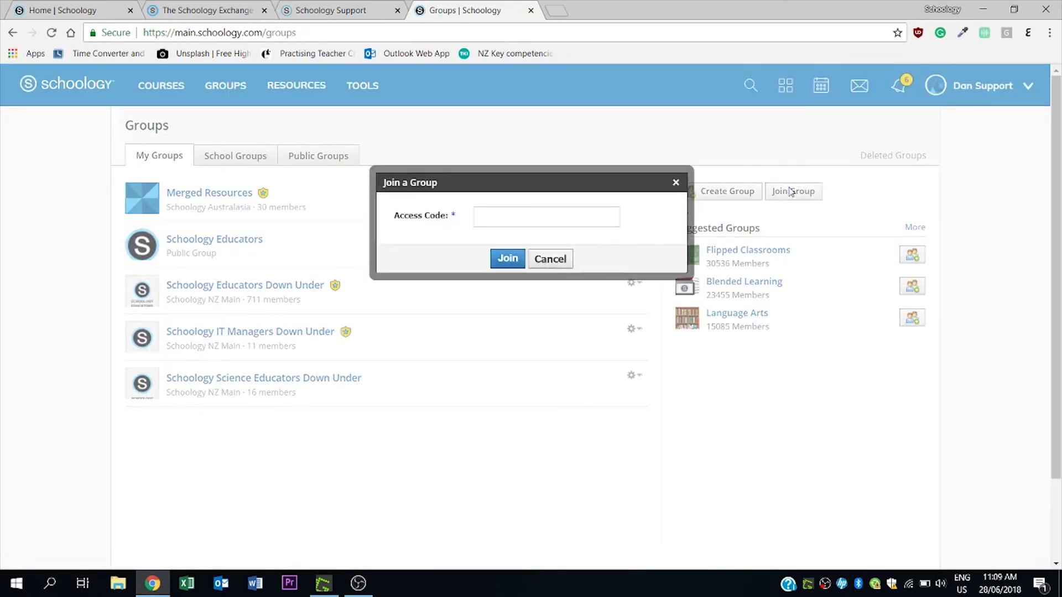